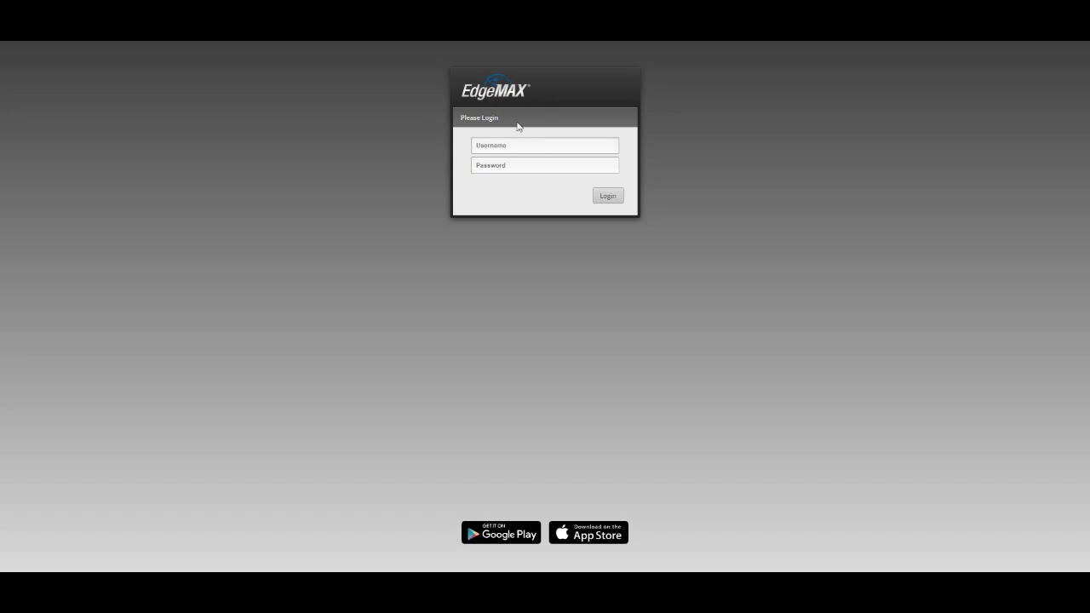
Step: Log in to the EdgeRouter with the username Admin and the account password
click(587, 146)
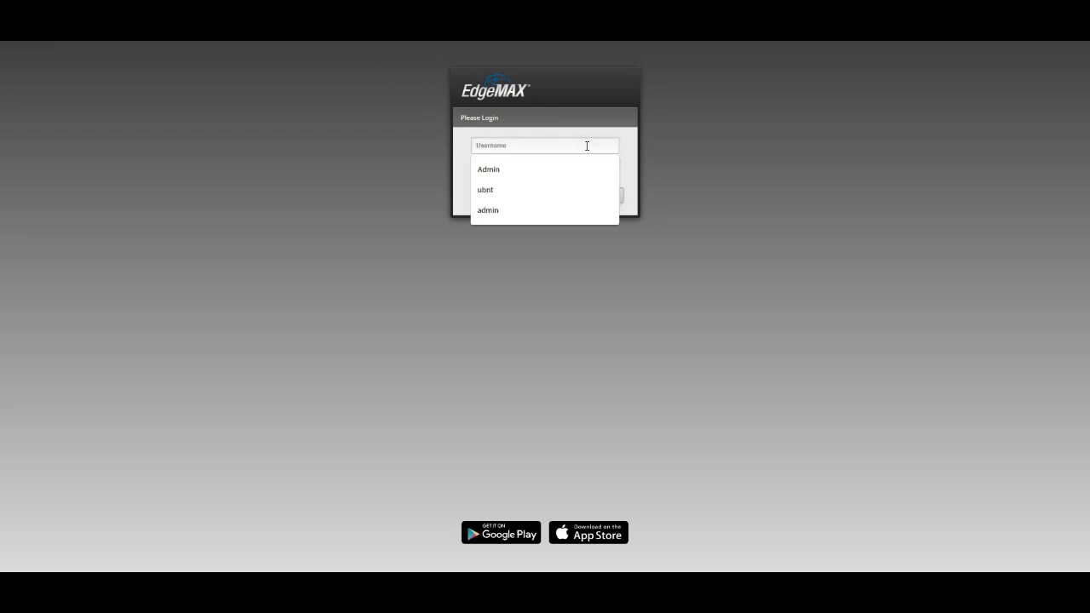
text(Admin)
key(Tab)
text(ubnt)
key(Return)
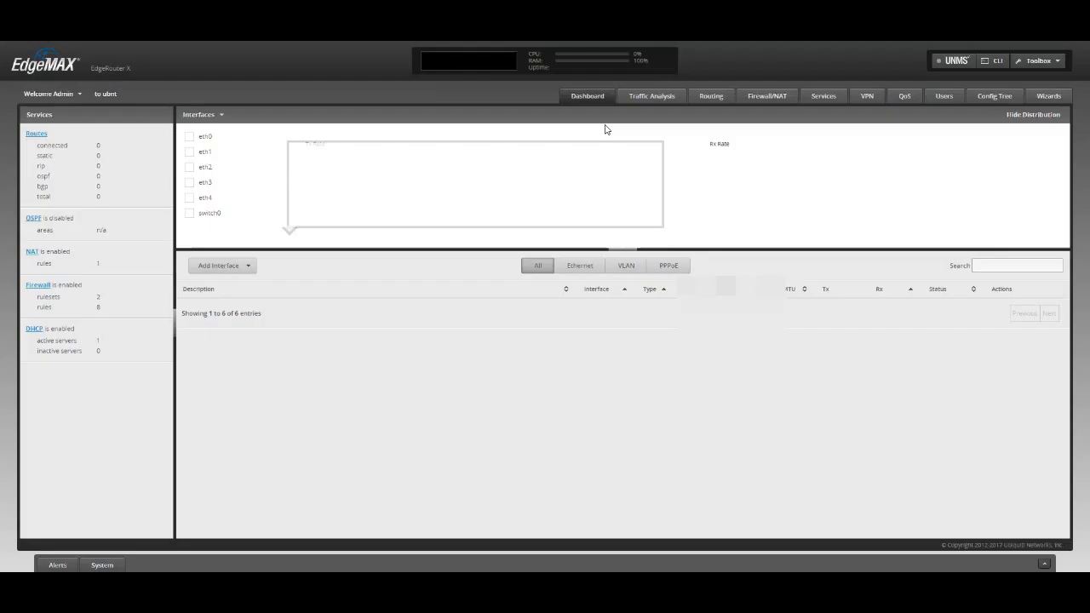
Step: Delete the existing UptimeRobot2 address group from the Firewall/NAT groups
click(769, 98)
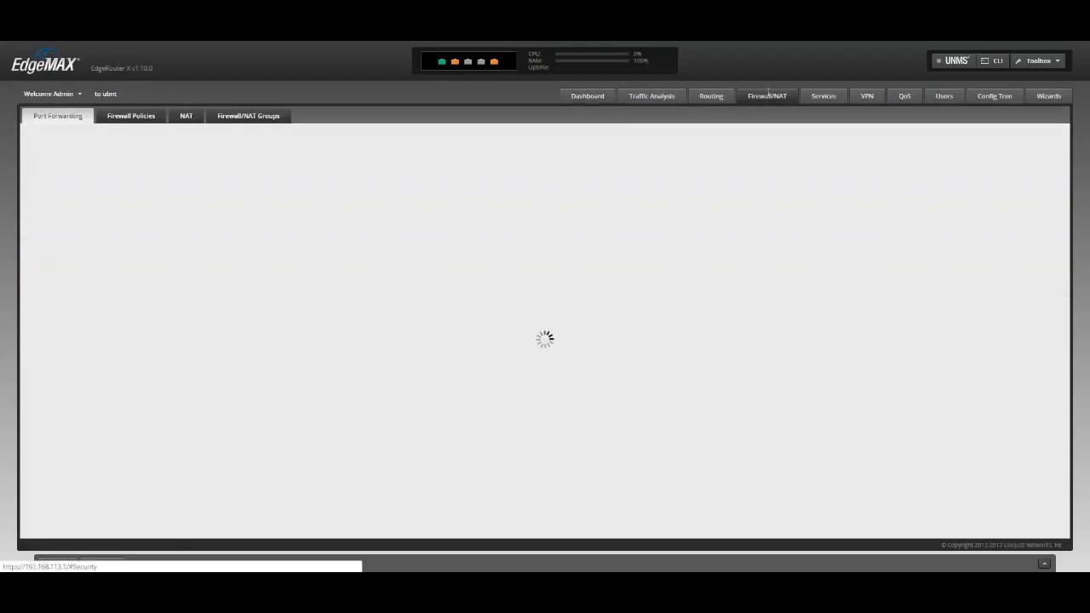
click(252, 119)
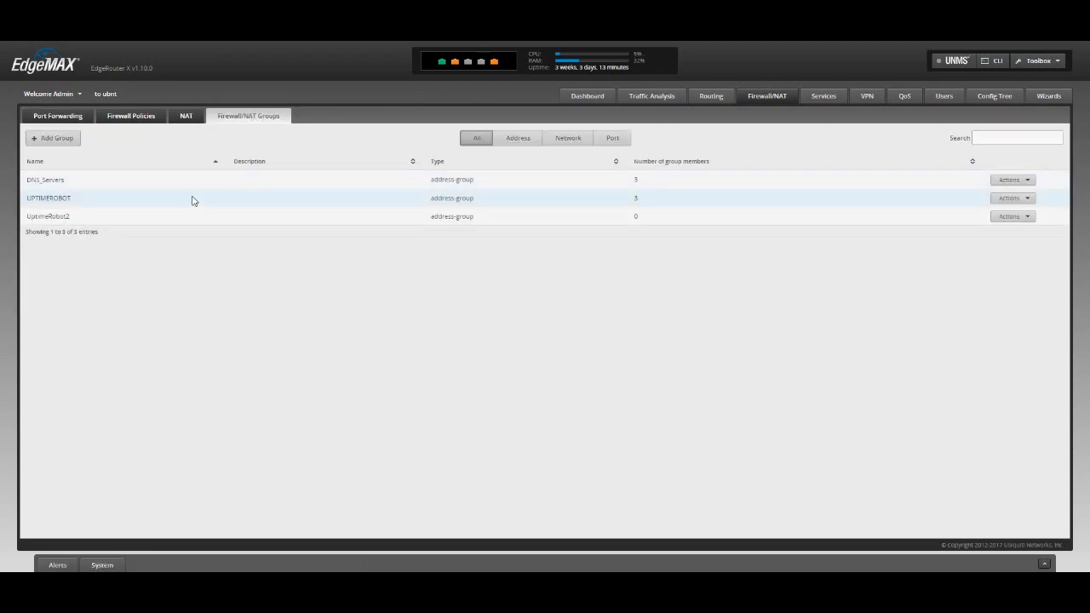
click(1011, 217)
click(1008, 246)
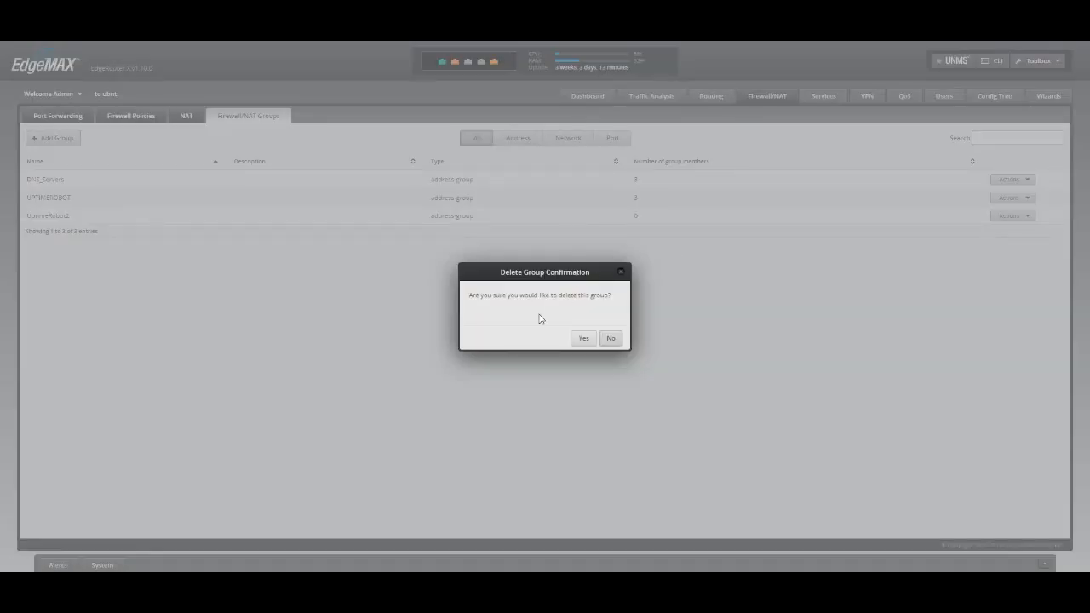
click(581, 339)
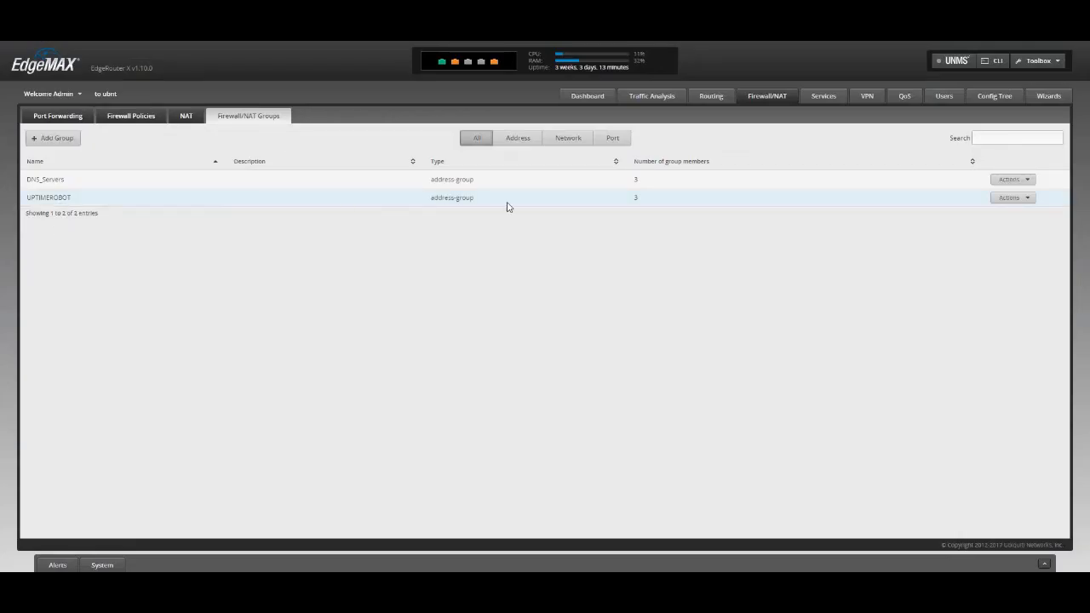
Step: Create a new Firewall/NAT group named UptimeRobot2 as an Address Group and save it
click(49, 140)
click(550, 270)
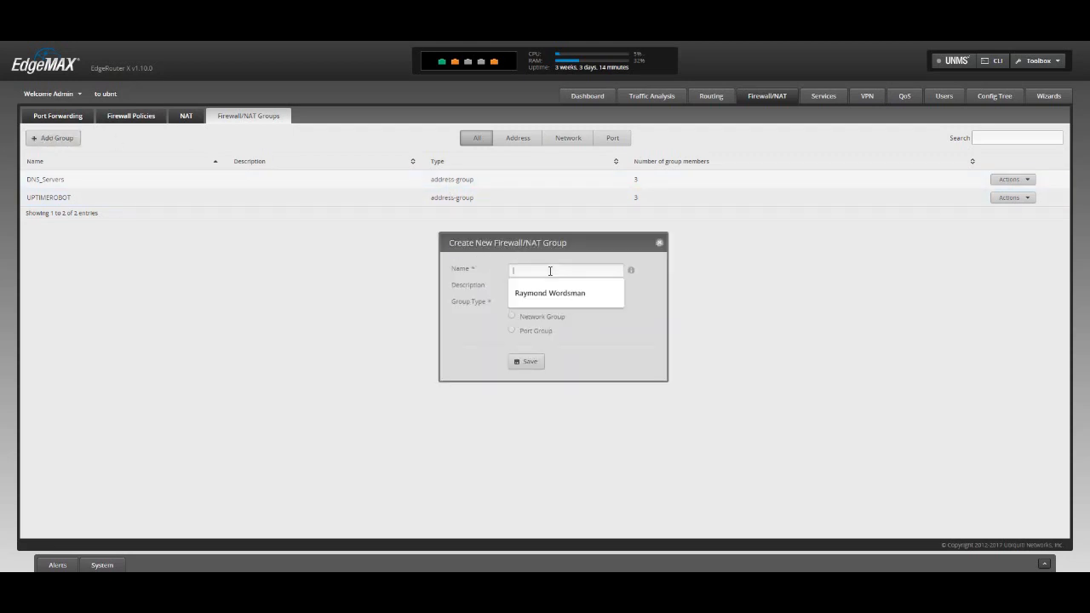
text(u)
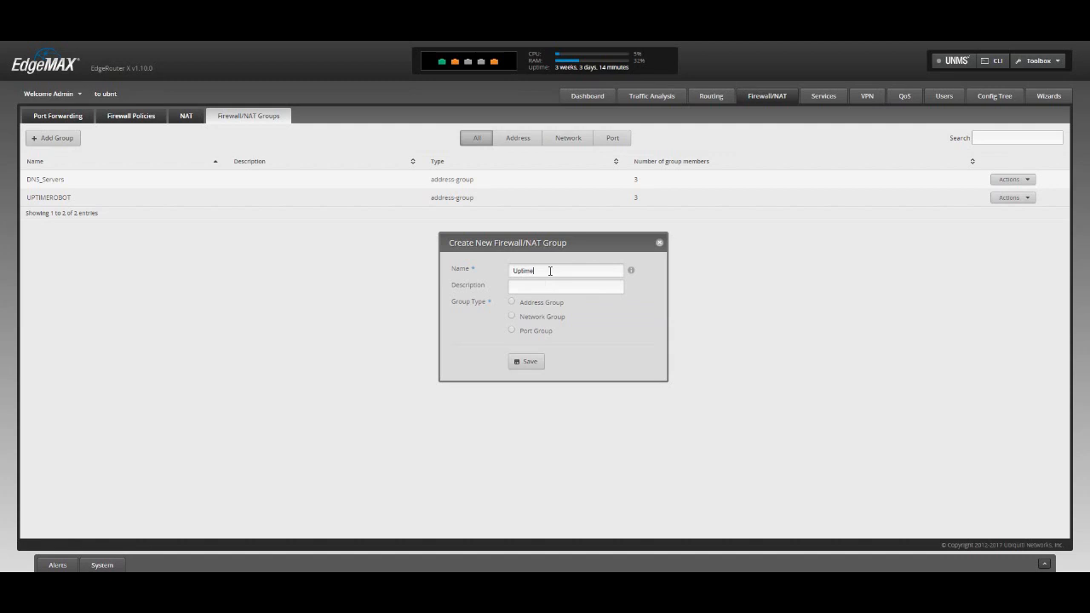
key(Tab)
click(511, 304)
click(524, 365)
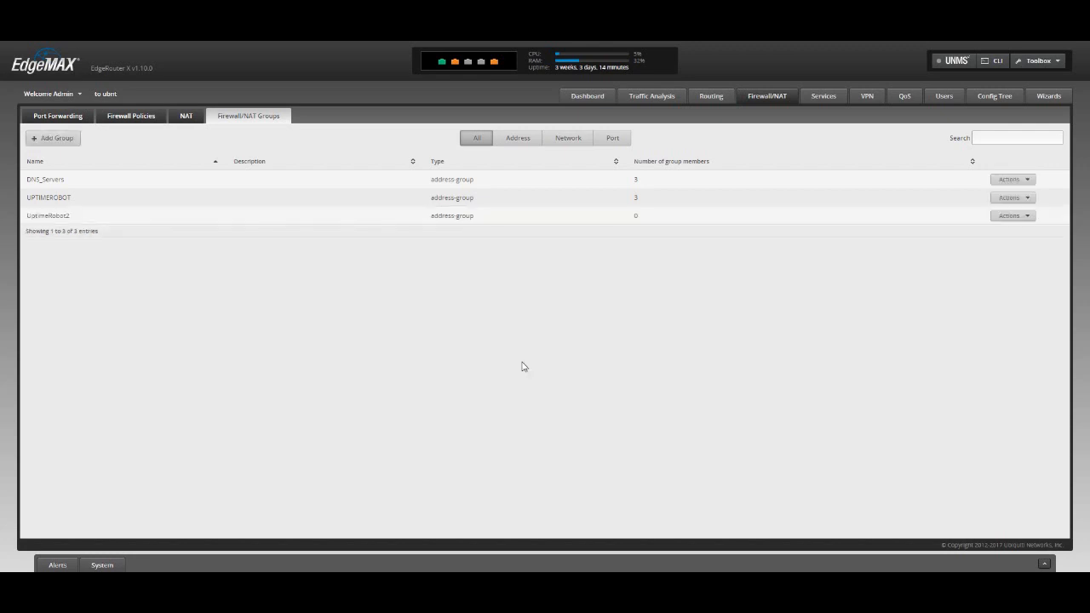
Step: Open the UptimeRobot2 group's configuration and enter 69.162.124.224/28, copied from the Notepad list, as its first address
click(1029, 218)
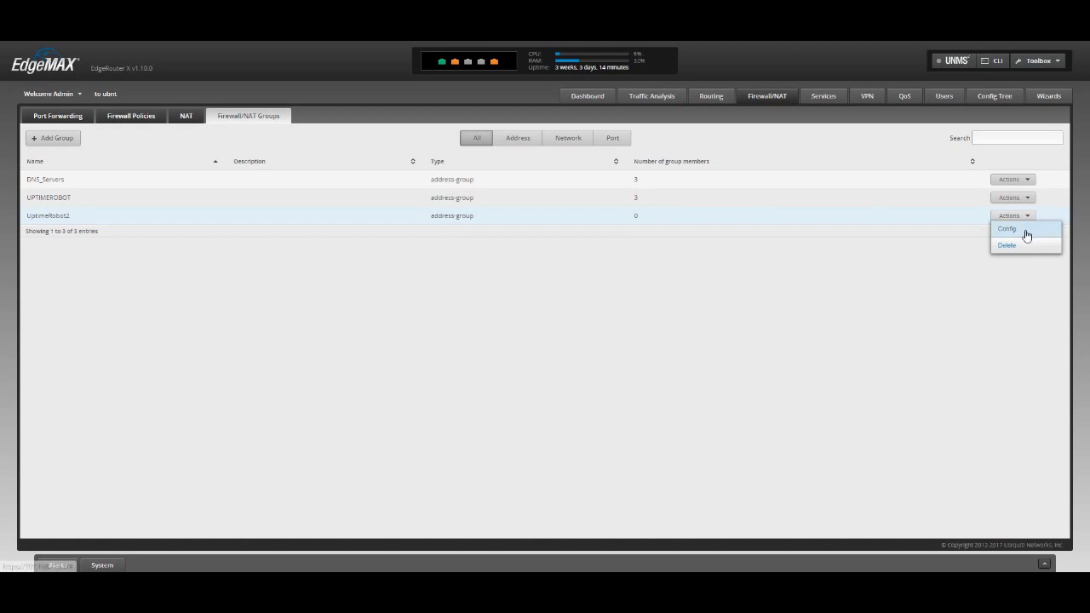
click(1025, 231)
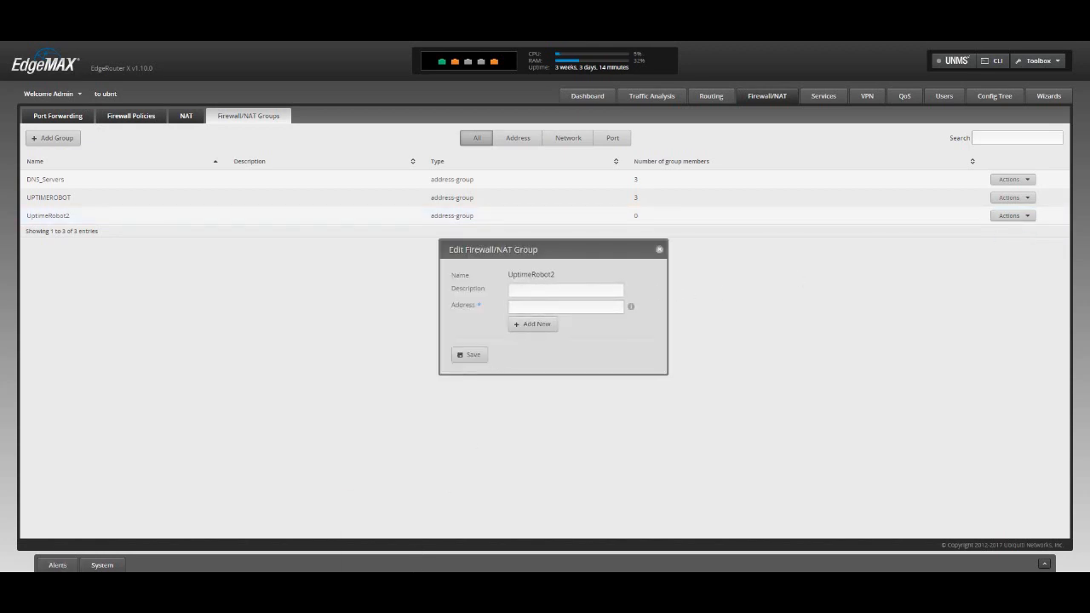
mouse_move(414, 567)
click(404, 524)
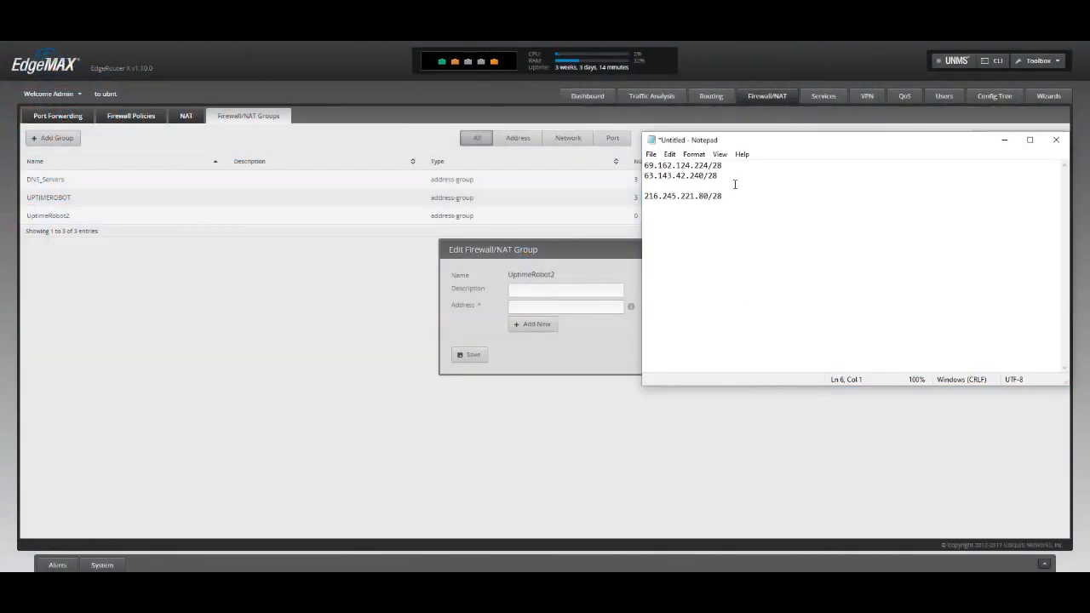
drag(726, 165, 644, 166)
key(ctrl+c)
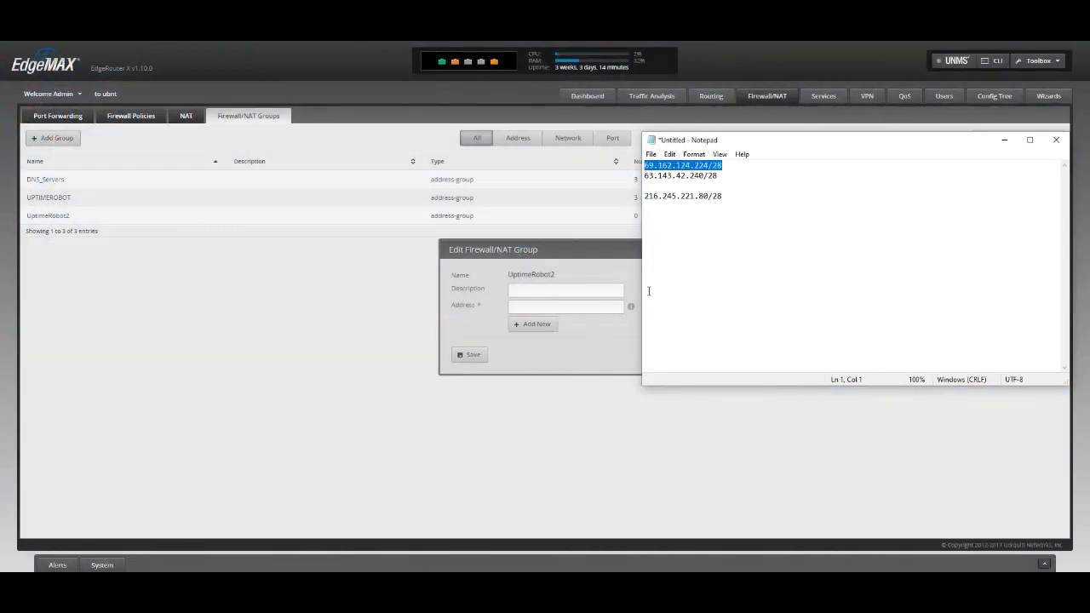
click(558, 305)
key(ctrl+v)
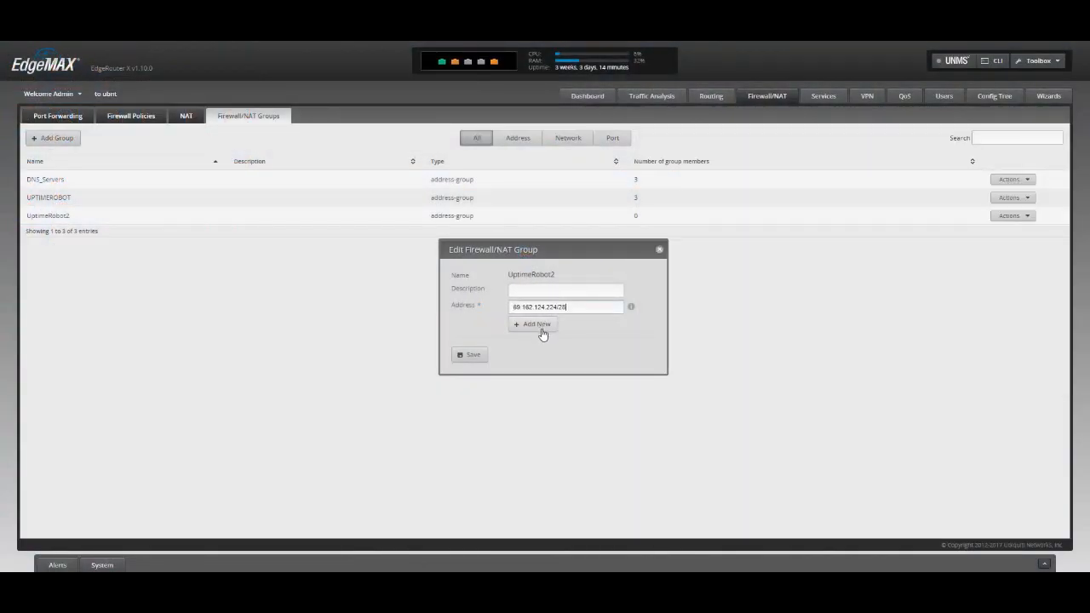
Step: Add 63.143.42.240/28 from the Notepad list as the group's second address
click(543, 329)
key(alt+Tab)
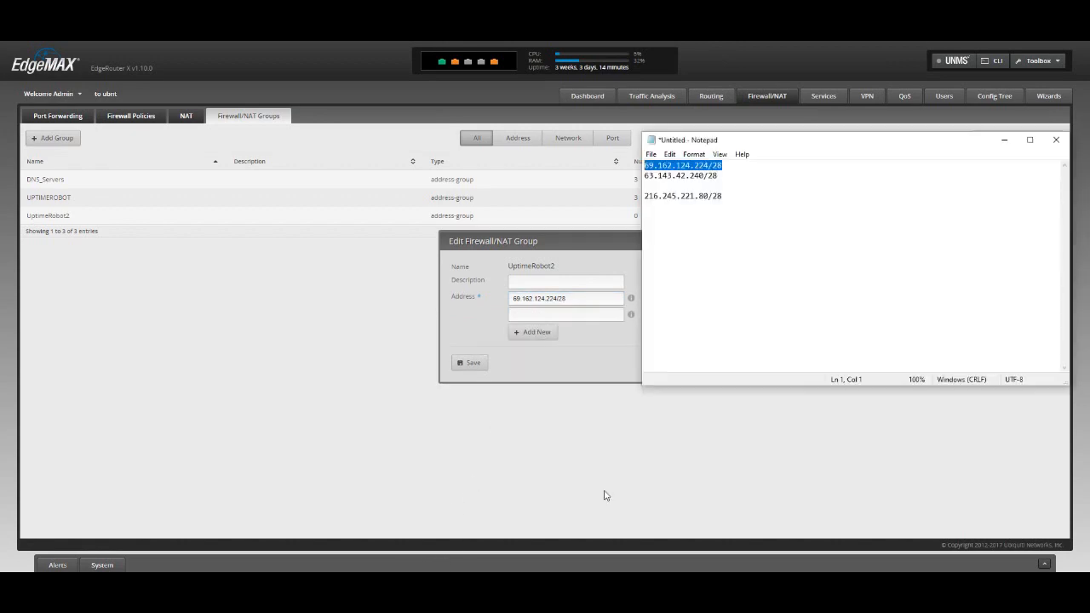
drag(720, 175, 644, 175)
key(ctrl+c)
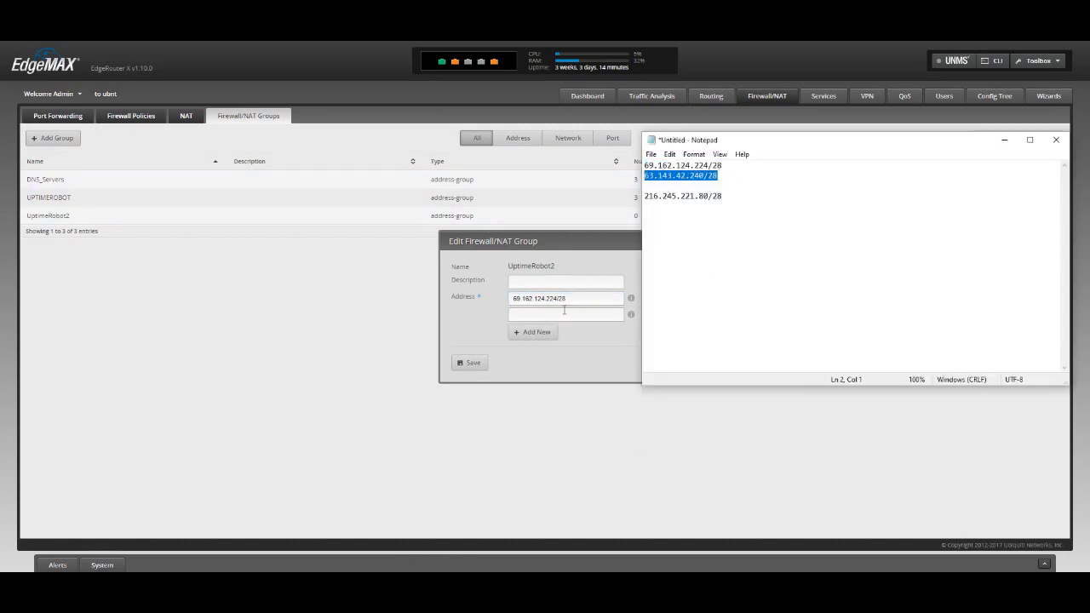
key(alt+Tab)
key(ctrl+v)
Step: Add 216.245.221.80/28 from the Notepad list as the third address, then save and close the UptimeRobot2 group
click(547, 341)
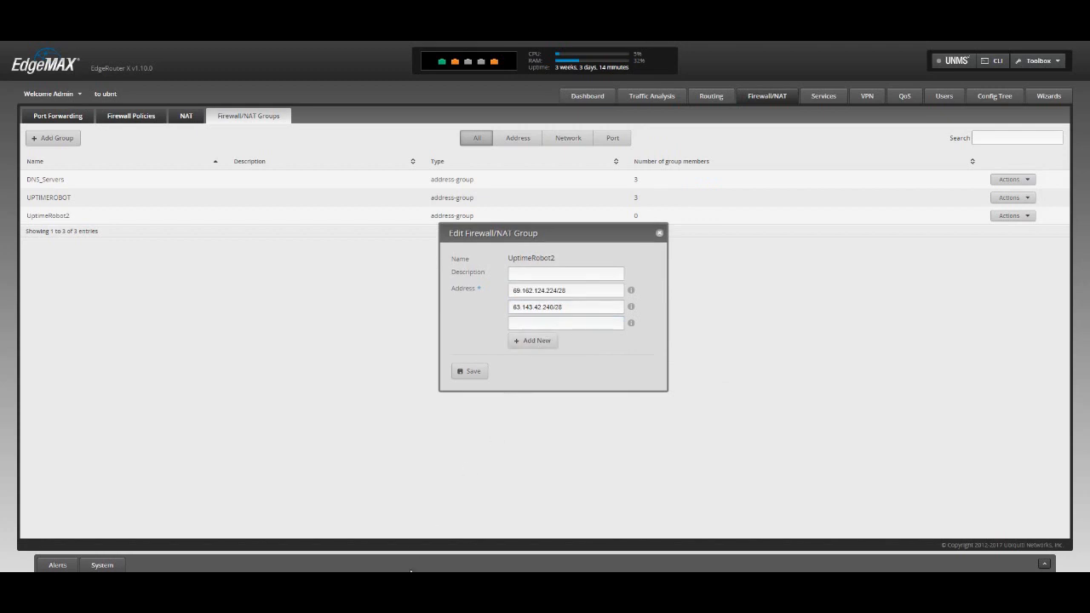
key(alt+Tab)
drag(723, 196, 634, 200)
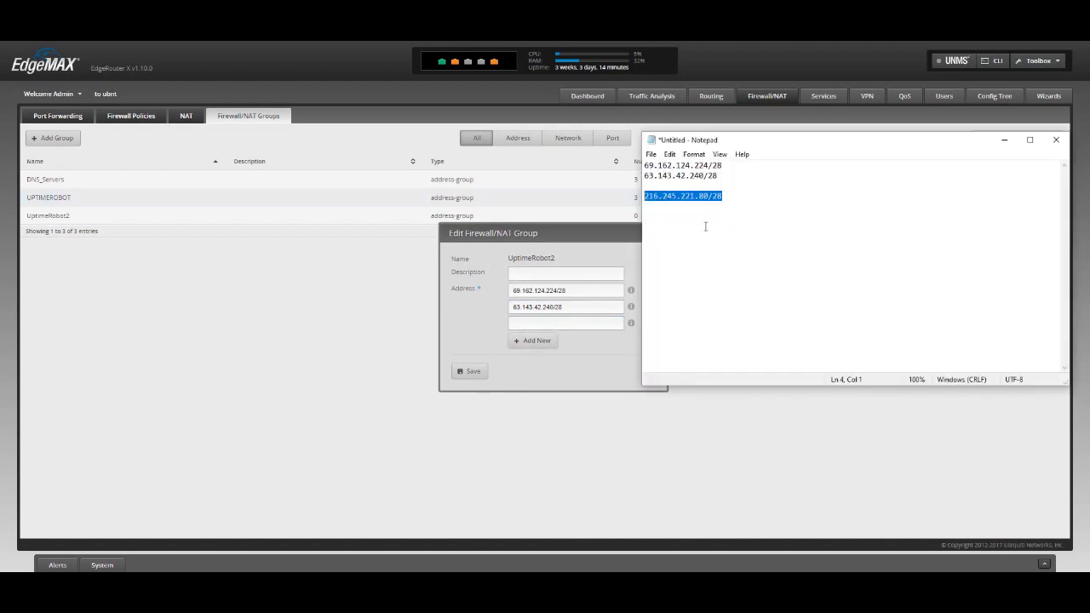
key(ctrl+c)
key(alt+Tab)
key(ctrl+v)
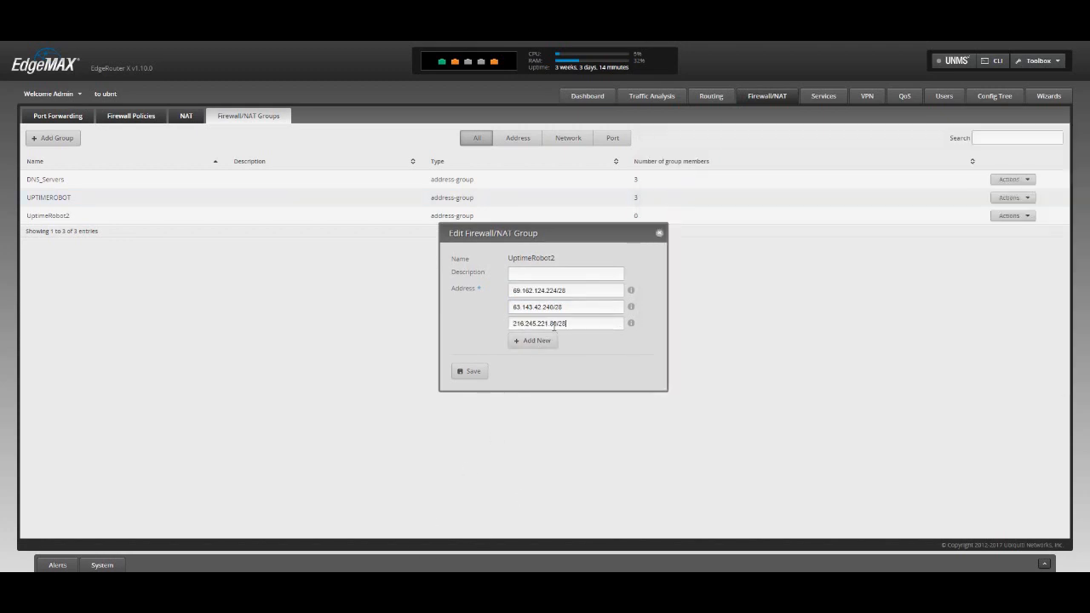
click(473, 372)
click(660, 234)
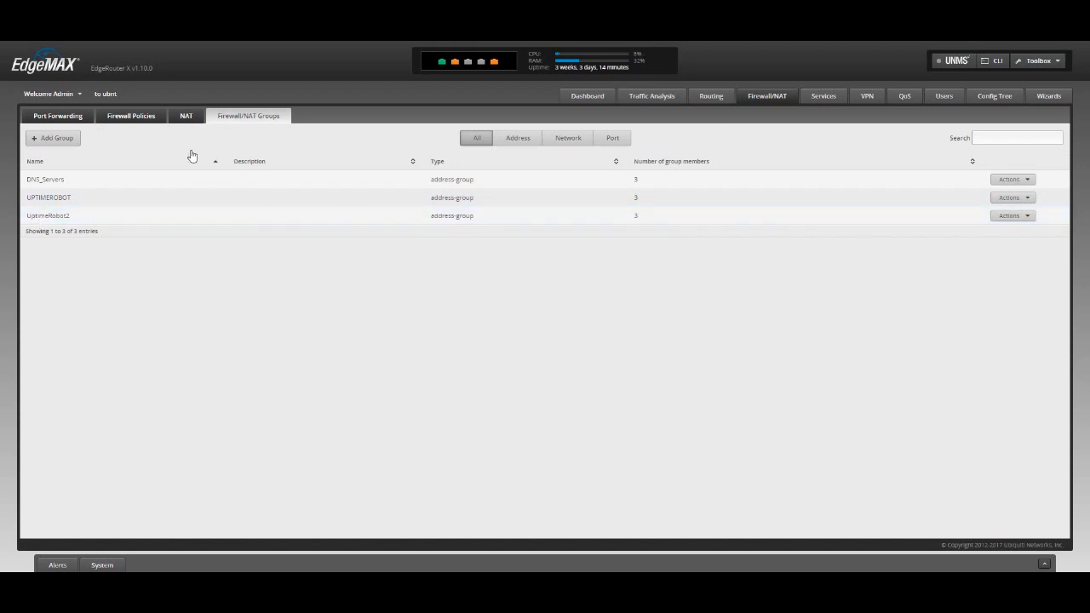
Step: Examine the WAN_IN and WAN_LOCAL rulesets and their assigned interfaces in the firewall policies
click(141, 118)
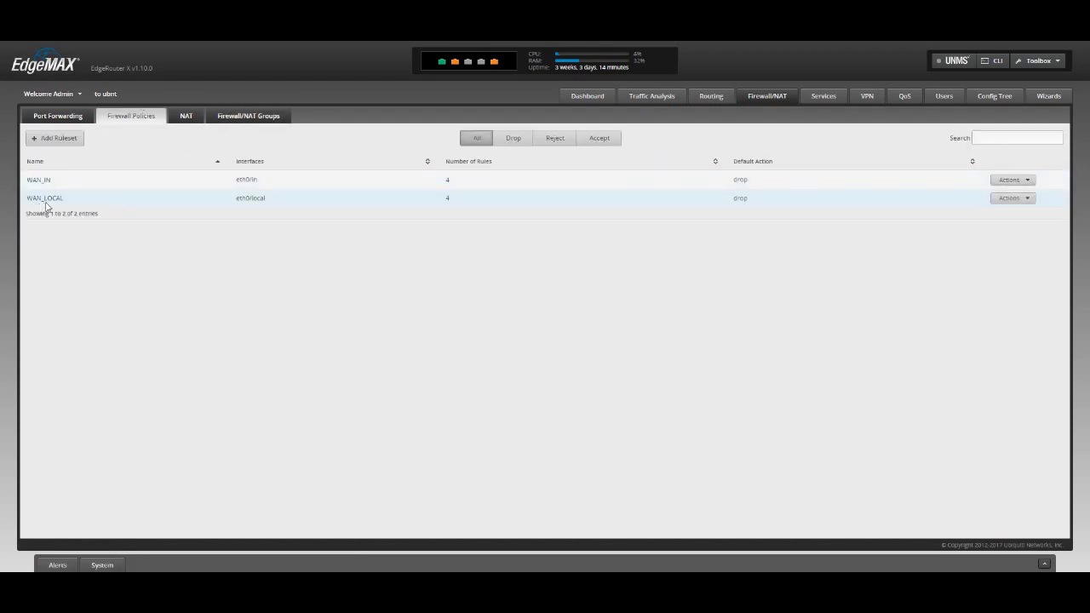
drag(79, 197, 355, 202)
click(356, 204)
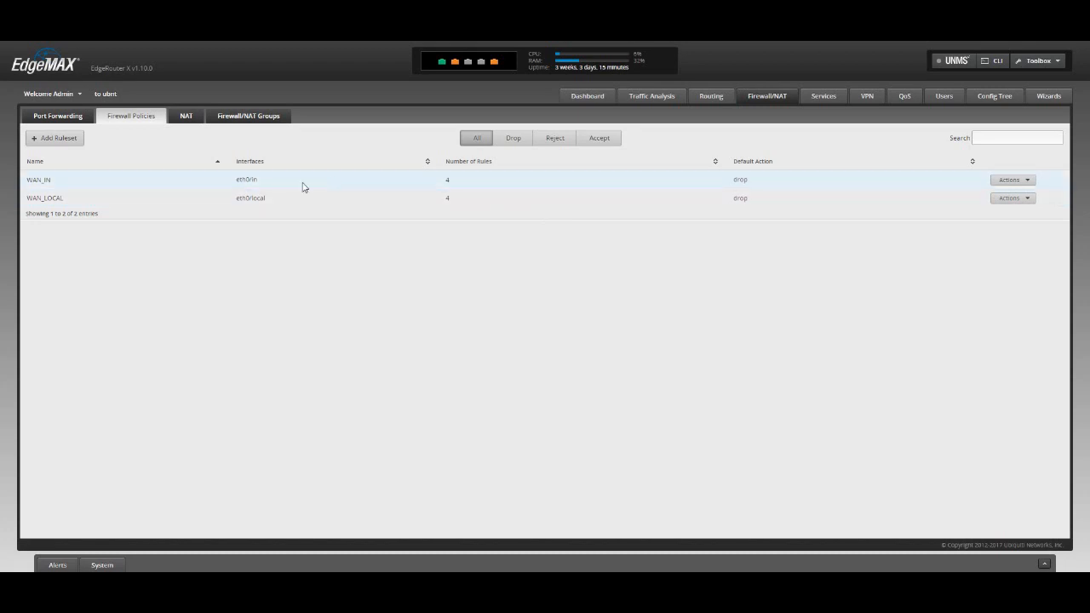
drag(29, 180, 108, 179)
click(252, 208)
drag(237, 202, 277, 202)
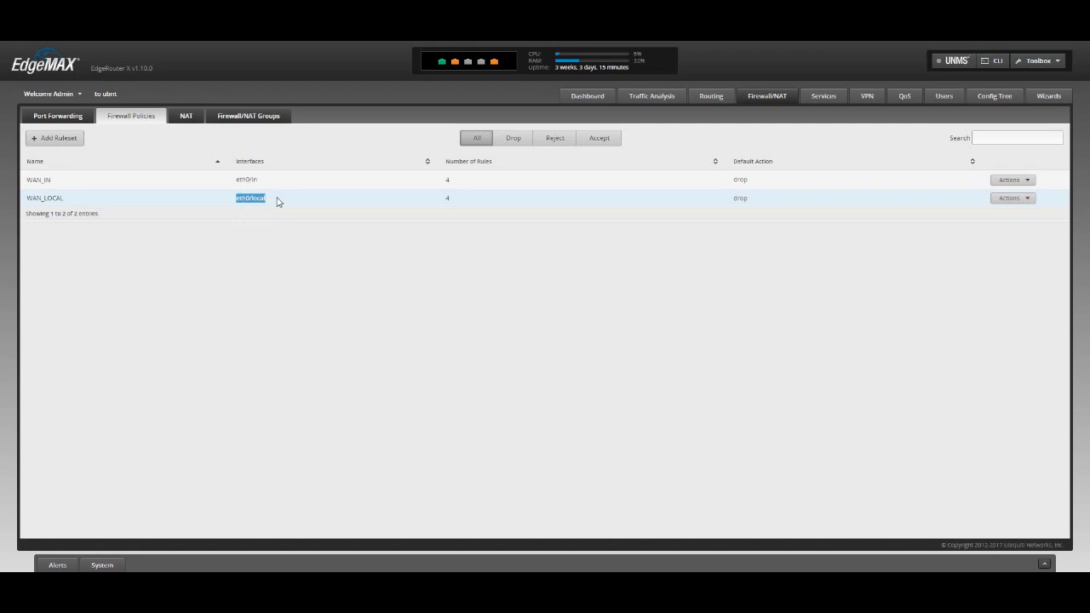
click(277, 202)
Step: Start a new rule in the WAN_LOCAL ruleset with the description "Ping for UptimeRobot"
click(1018, 197)
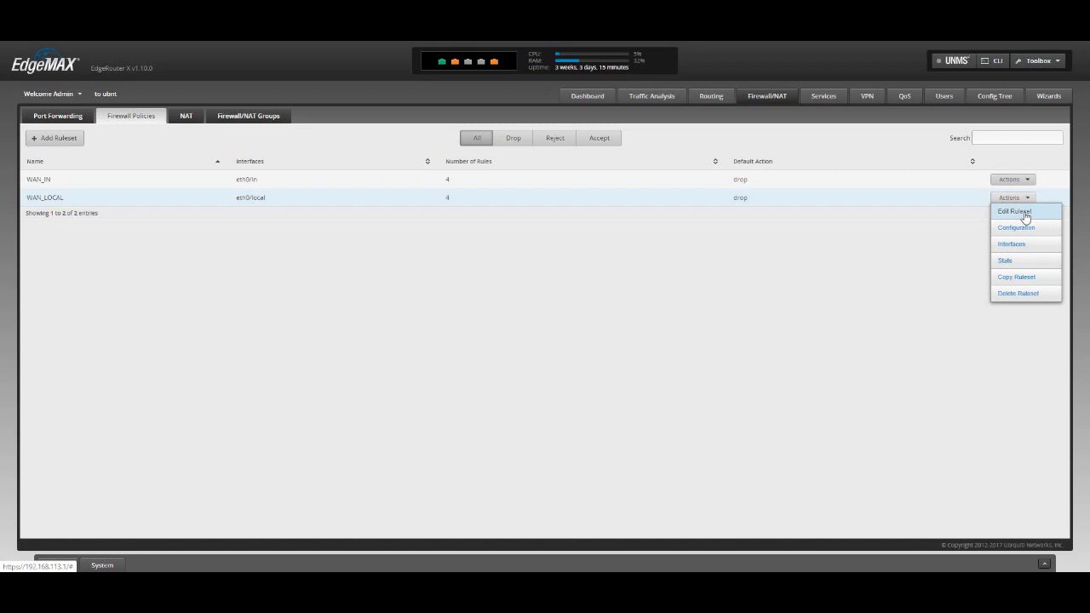
click(1025, 215)
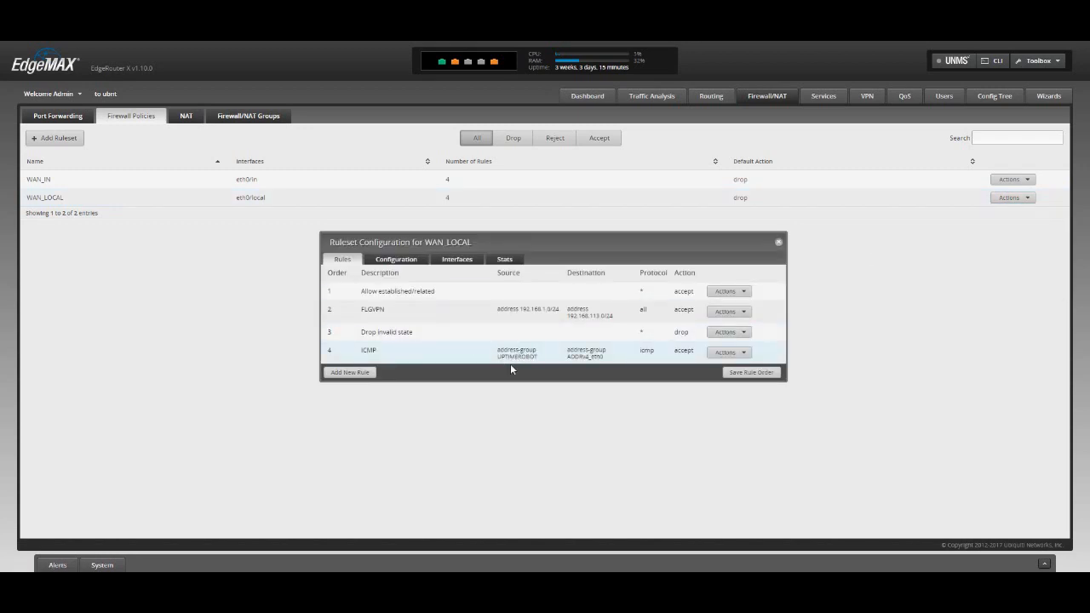
click(349, 373)
click(518, 225)
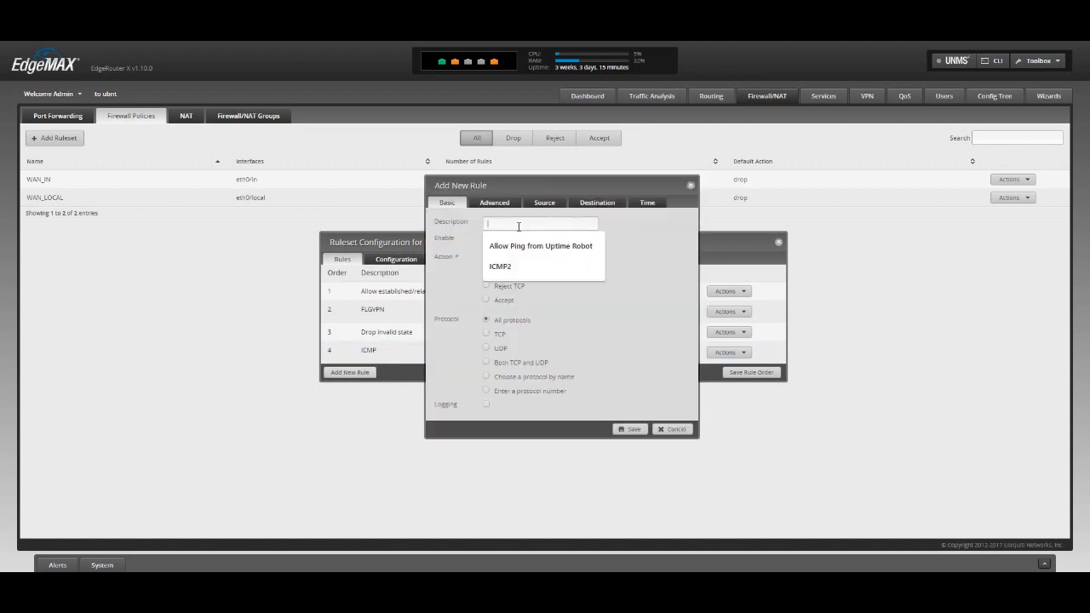
text(Ping for UptimeRobot)
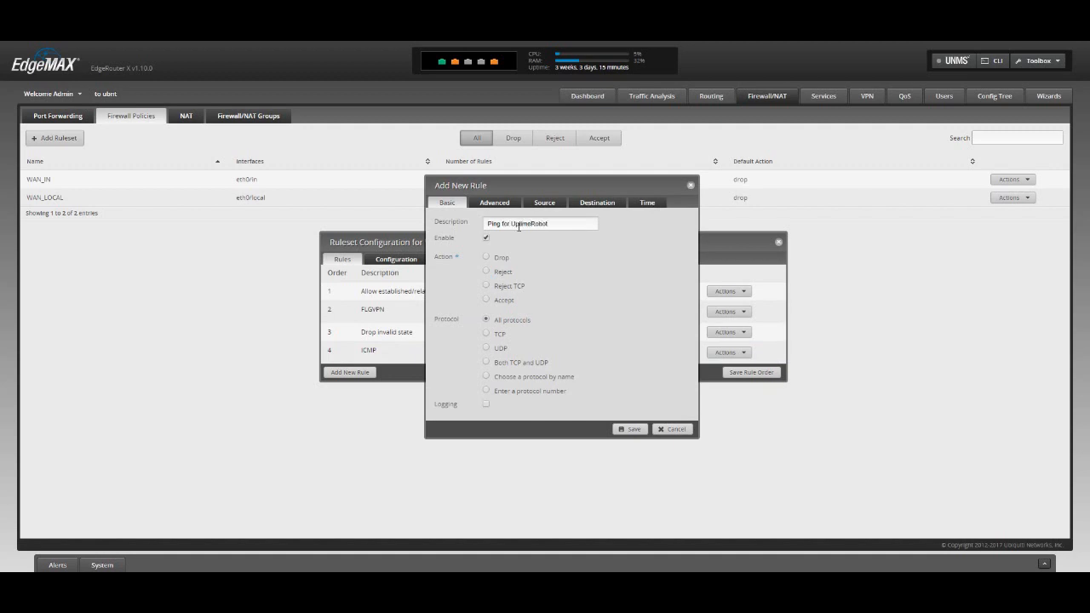
Step: Set the new rule's action to Accept and its protocol, chosen by name, to icmp
click(489, 303)
click(486, 378)
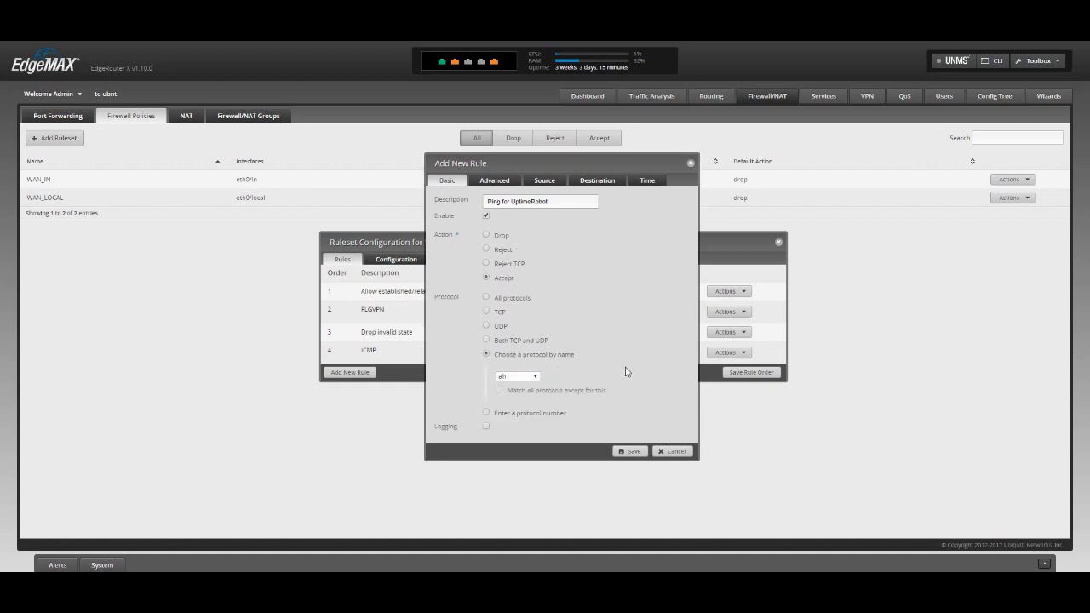
click(533, 378)
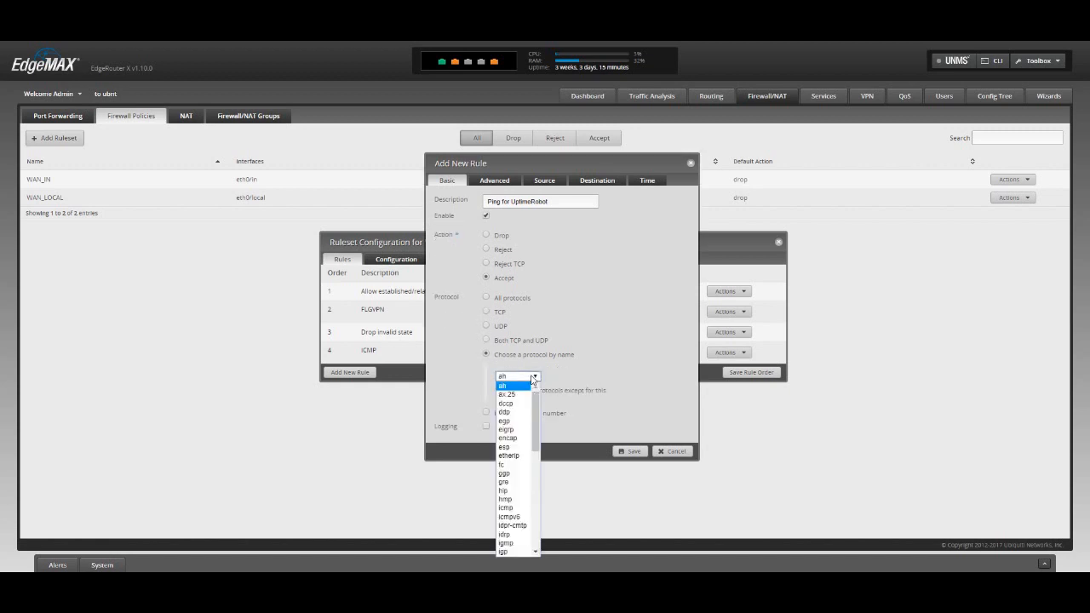
click(507, 508)
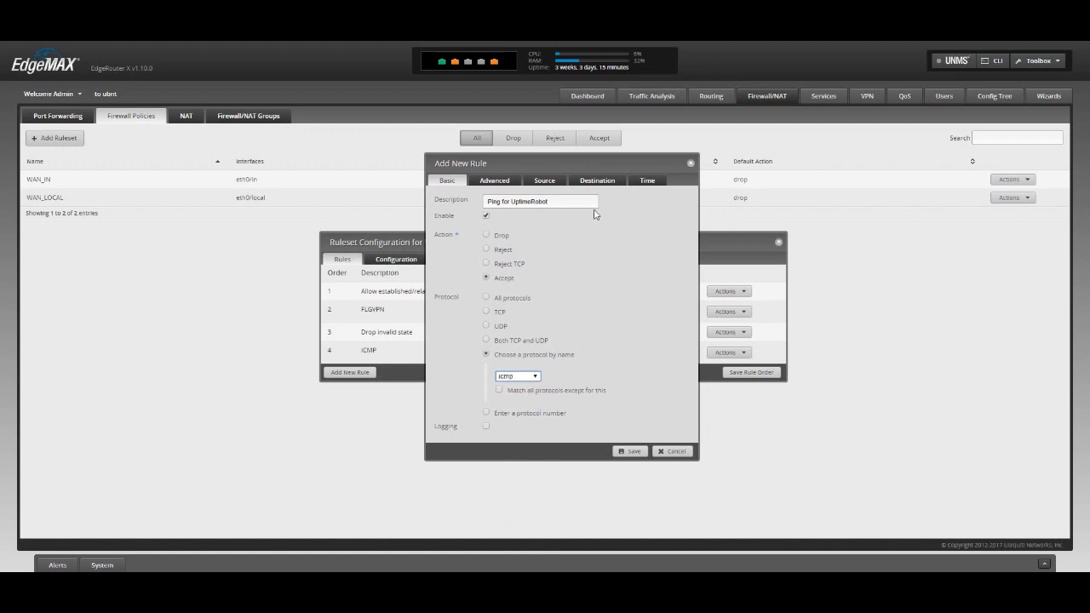
Step: Set the rule's source address group to UptimeRobot2
click(551, 184)
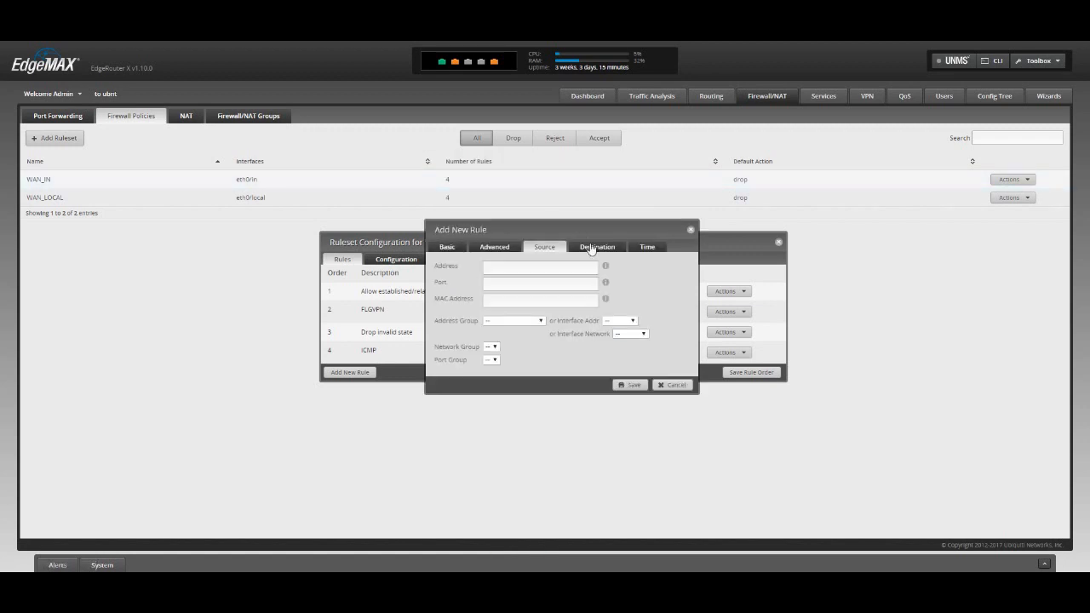
click(541, 322)
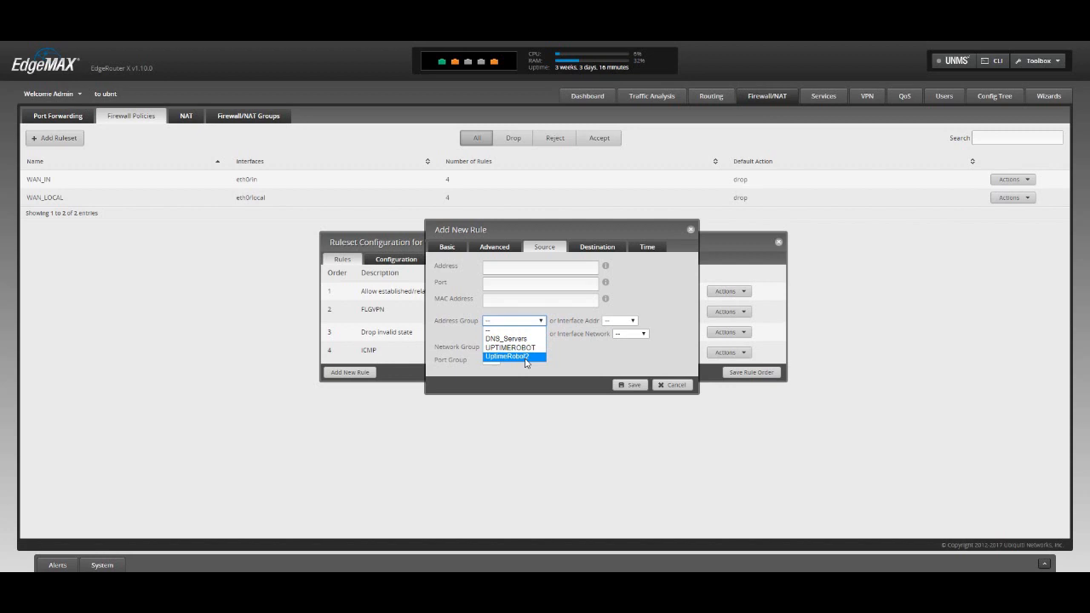
click(526, 358)
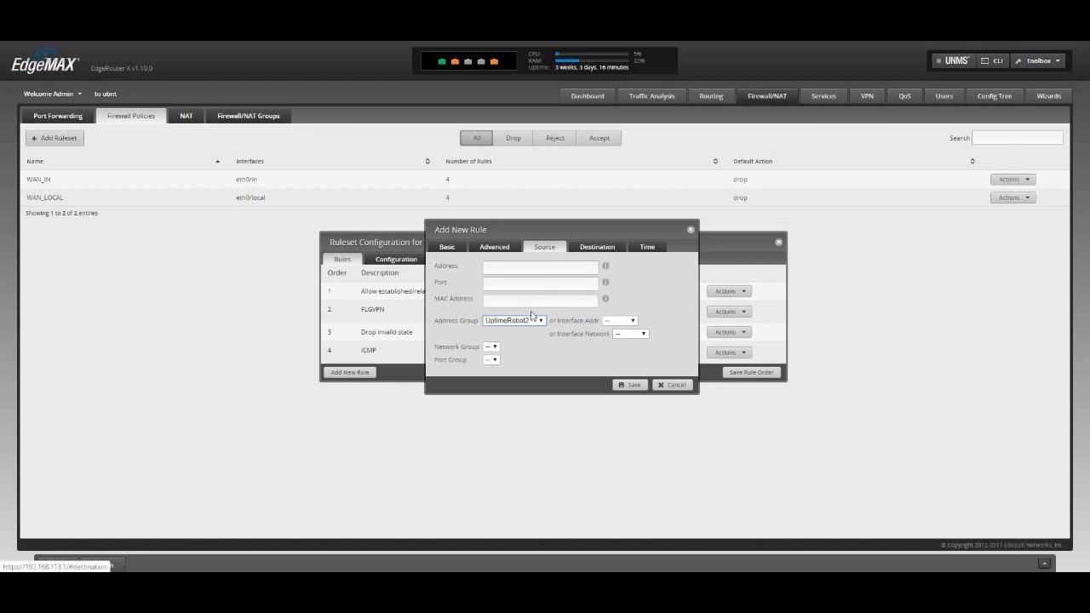
Step: Set the rule's destination interface address to eth0, save the rule and close the WAN_LOCAL ruleset configuration
click(597, 247)
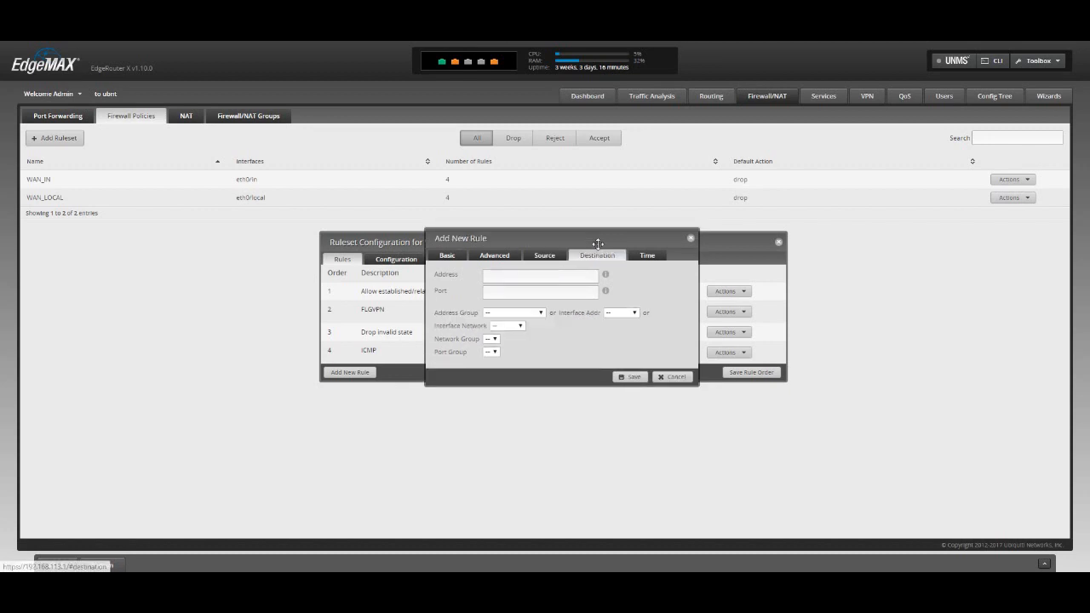
click(633, 316)
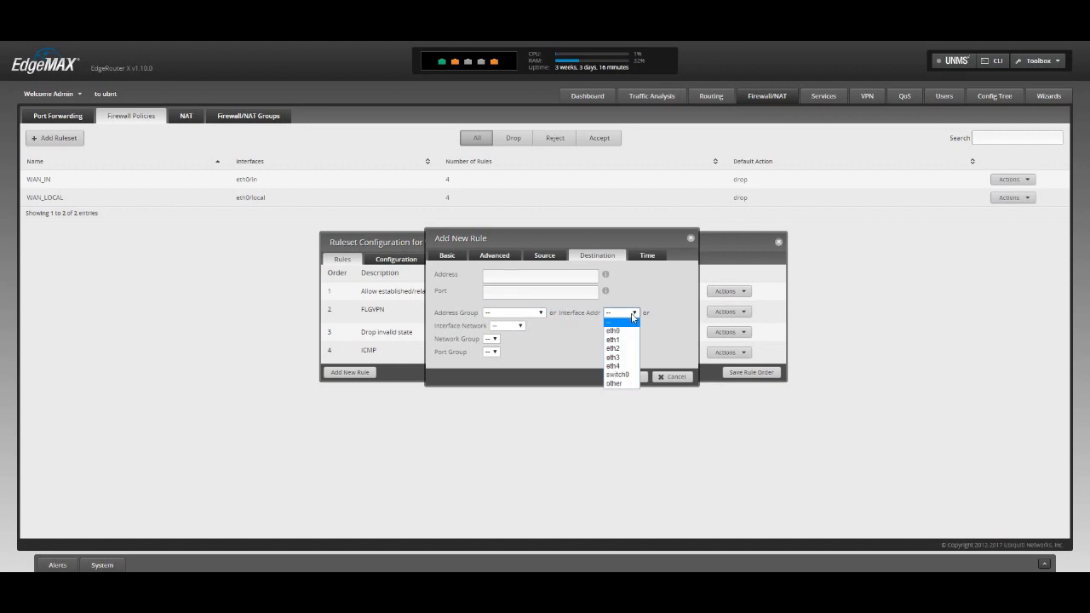
click(625, 332)
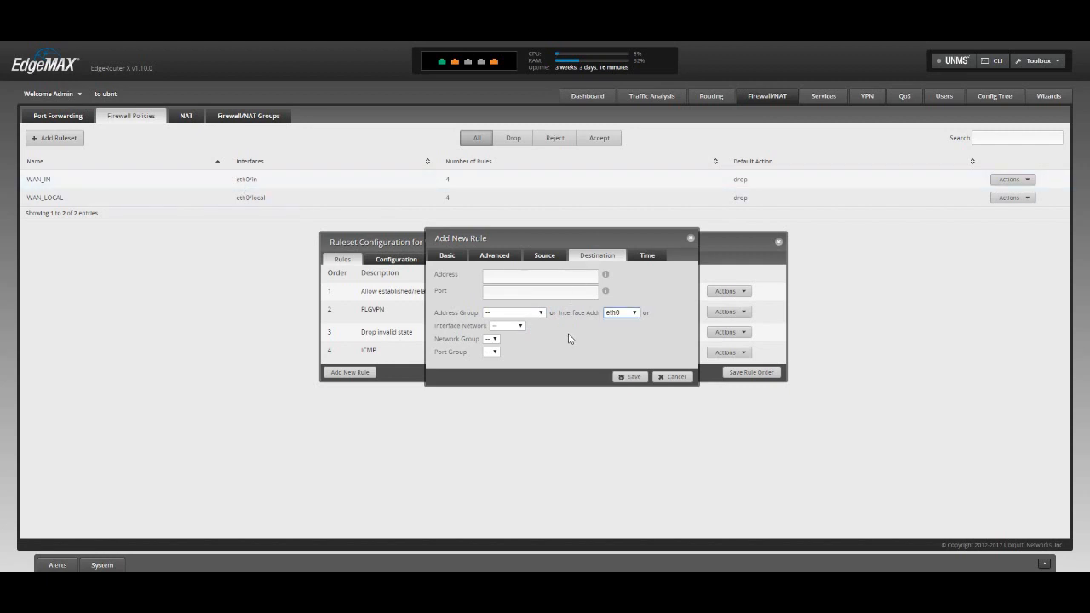
click(628, 377)
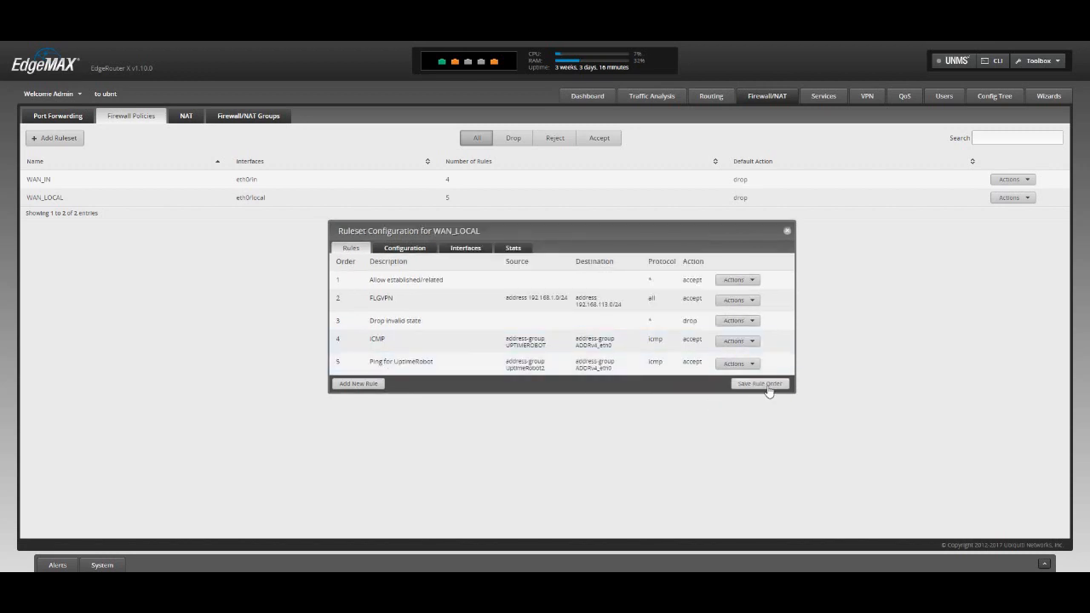
click(788, 231)
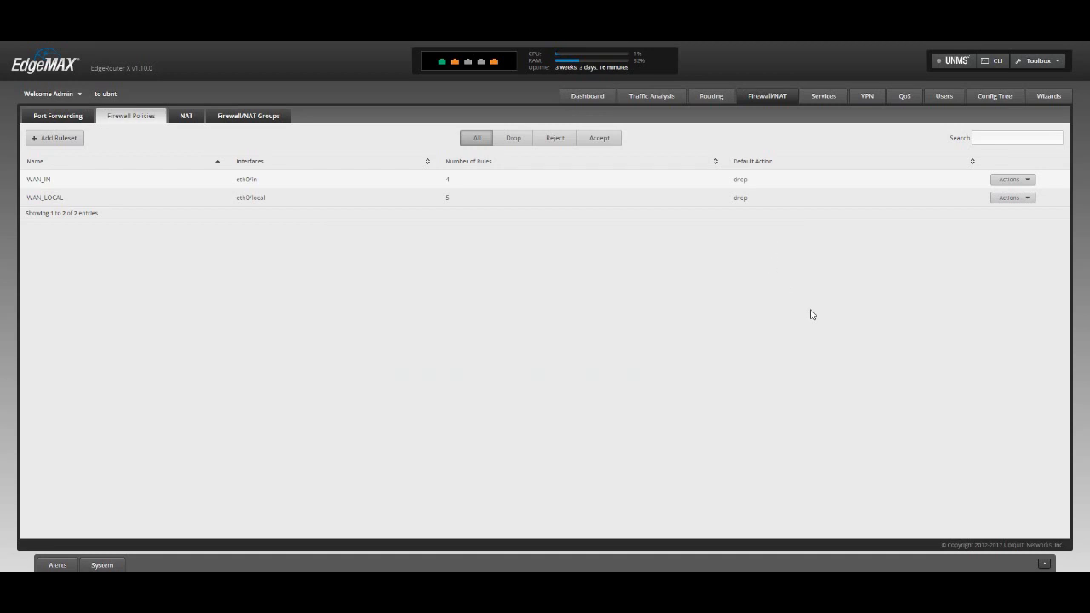